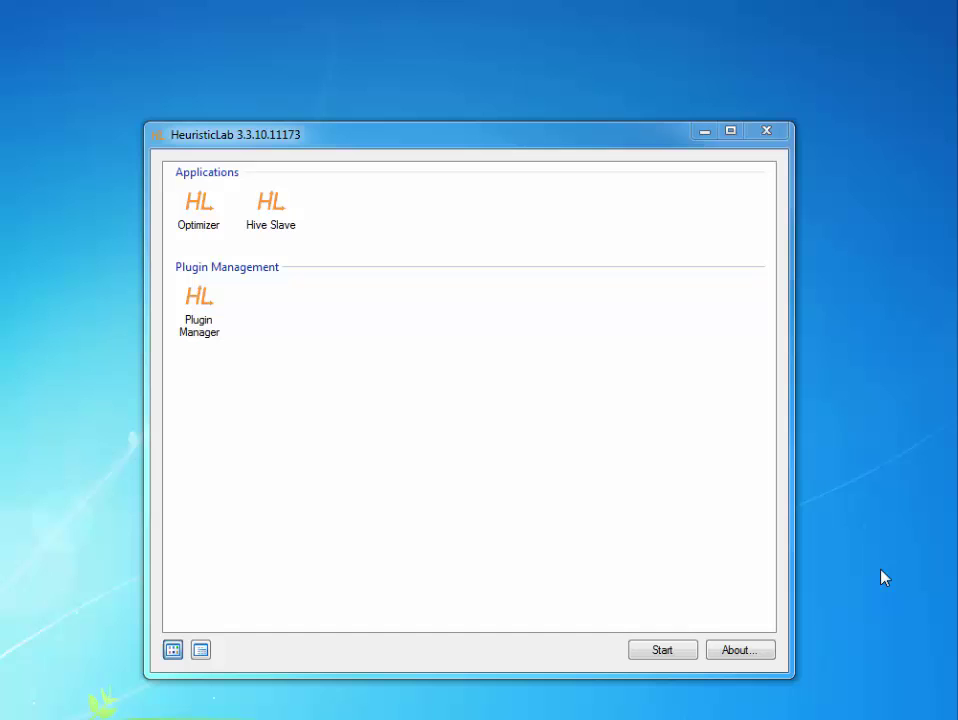
Launch HeuristicLab Optimizer from the HeuristicLab starter
{"action": "double_click", "coordinate": [199, 212]}
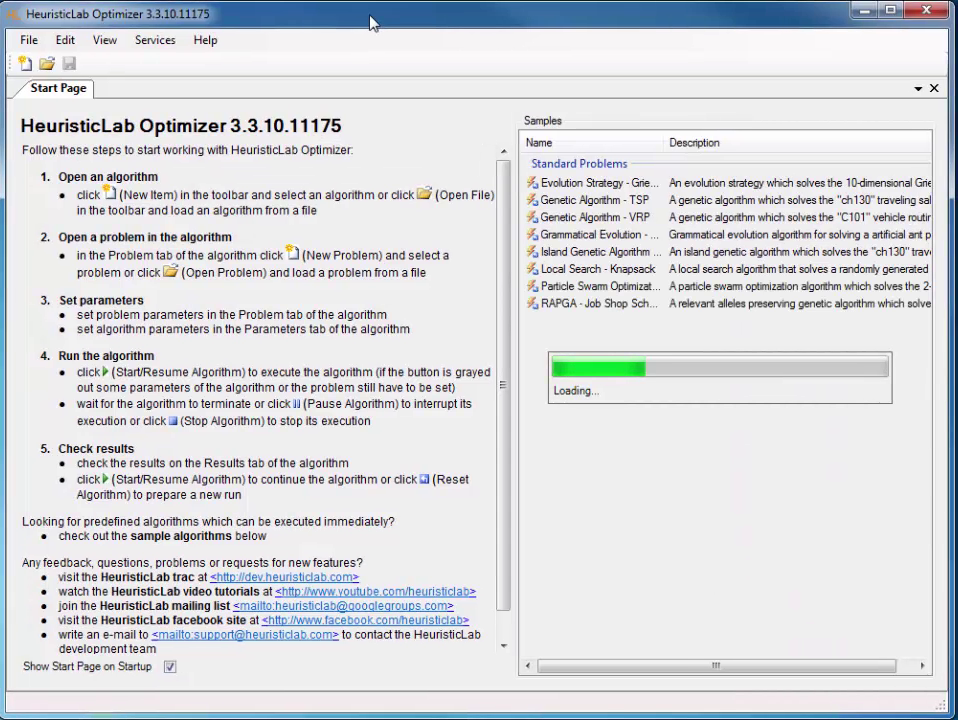
Open the scenario file CP-ForestryResidues-France.hl
{"action": "left_click", "coordinate": [49, 62]}
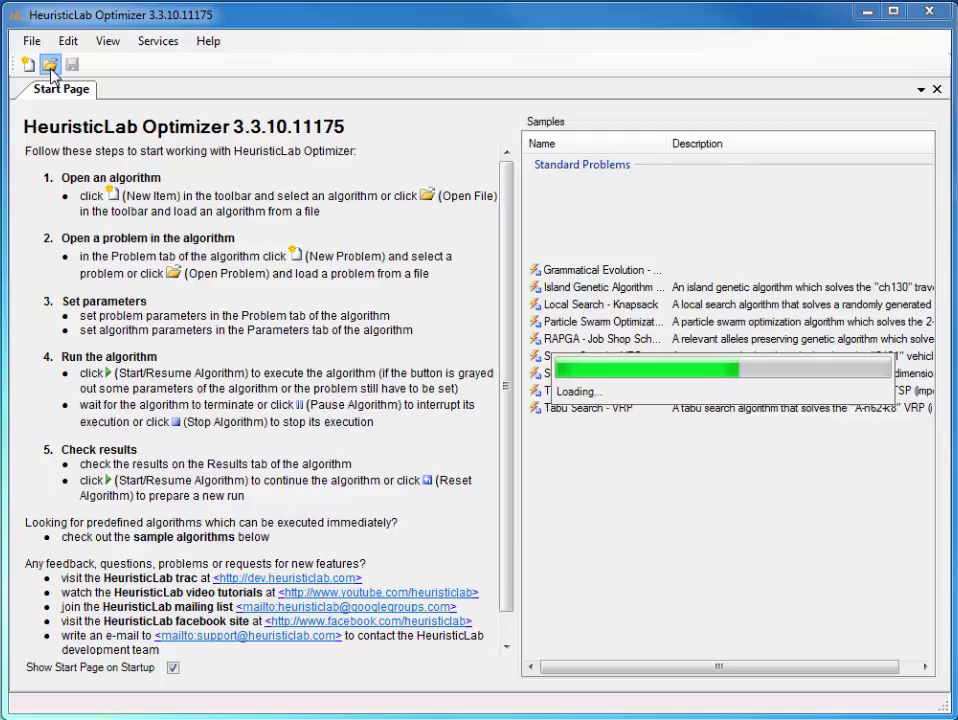
{"action": "double_click", "coordinate": [341, 162]}
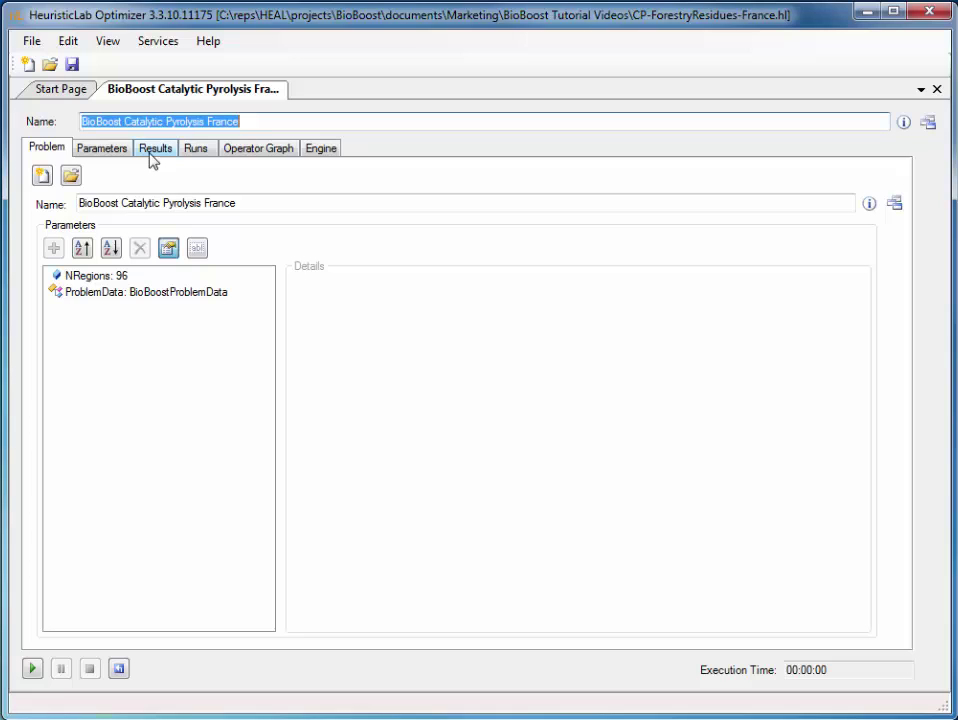
{"action": "left_click", "coordinate": [125, 278]}
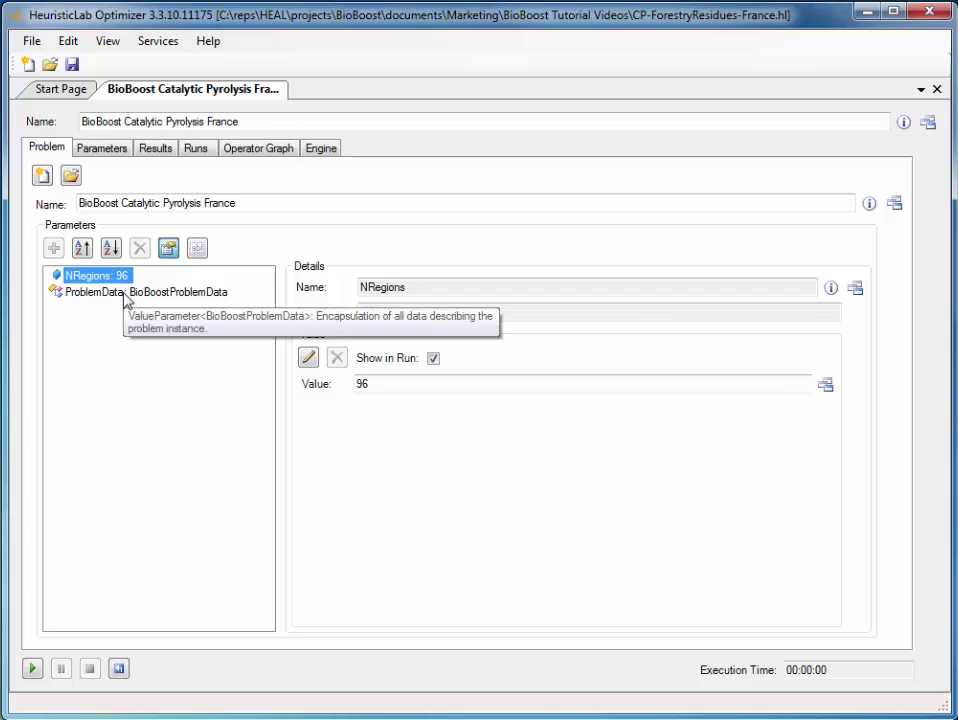
{"action": "left_click", "coordinate": [125, 292]}
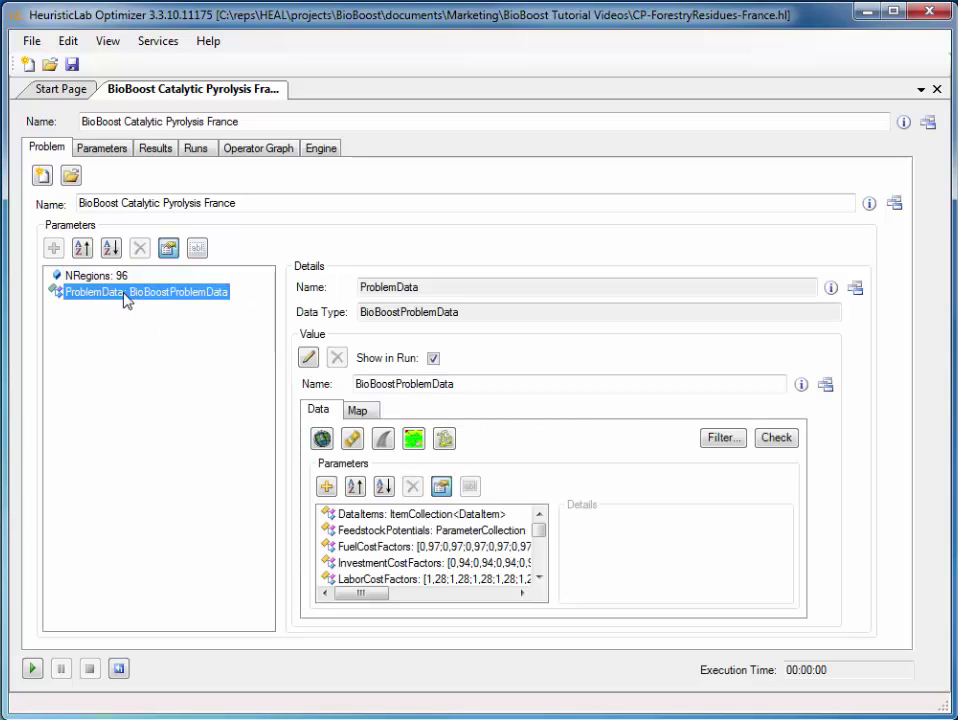
{"action": "left_click", "coordinate": [407, 558]}
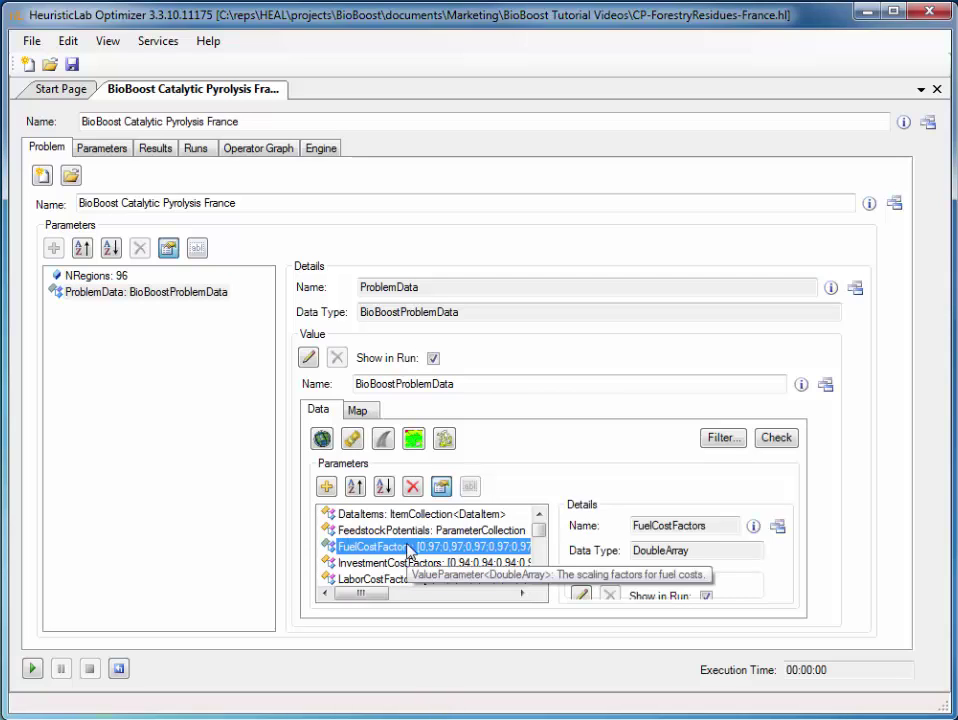
{"action": "left_click", "coordinate": [826, 387]}
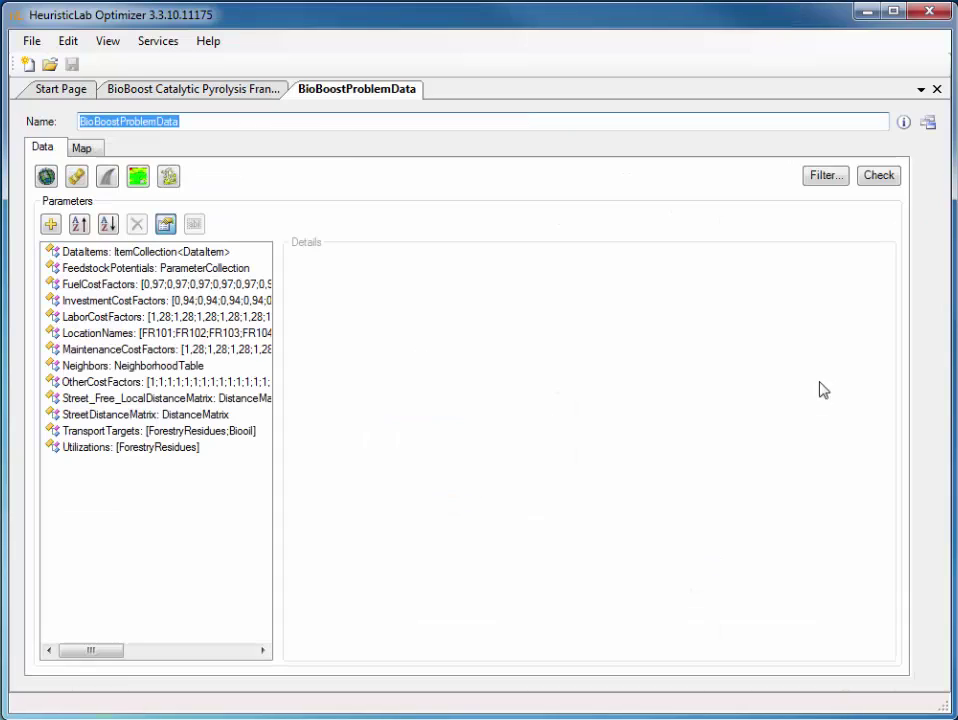
{"action": "left_click", "coordinate": [97, 153]}
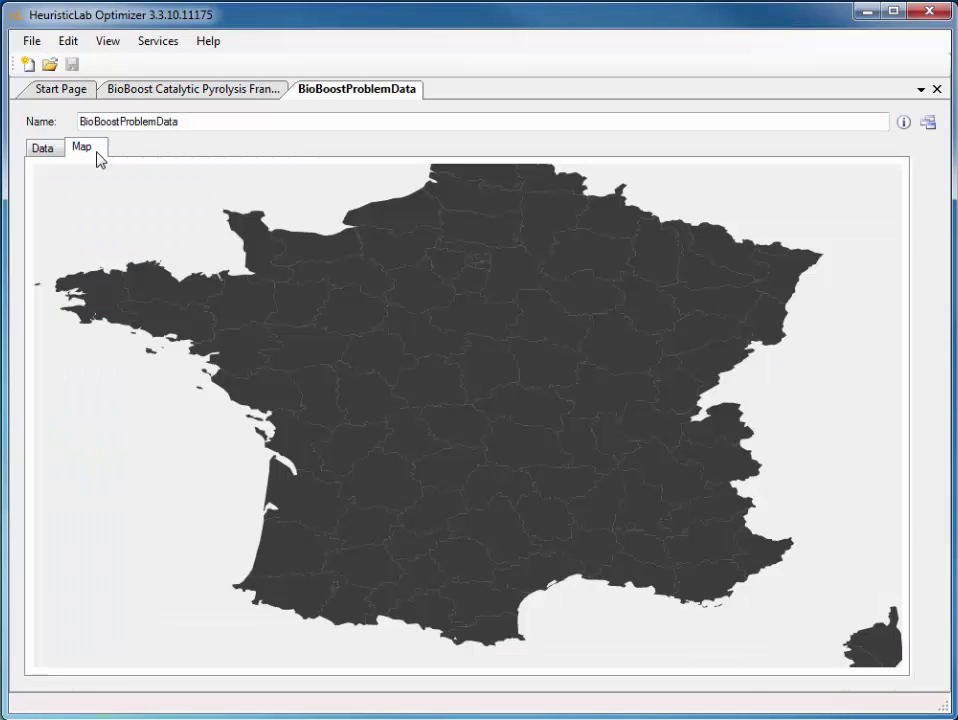
{"action": "left_click", "coordinate": [937, 89]}
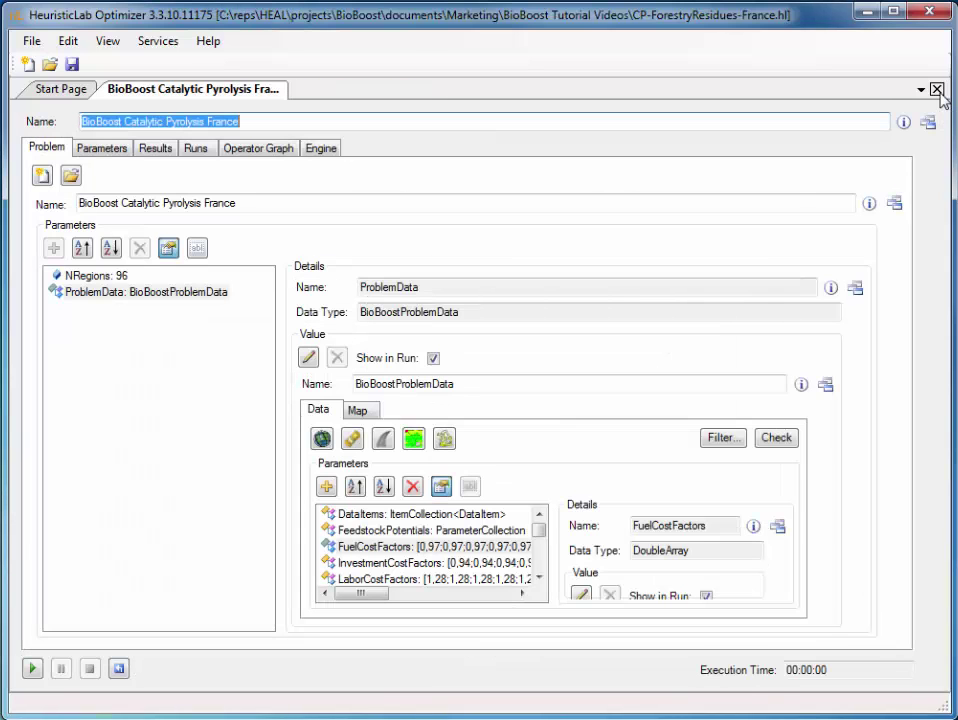
Change the algorithm's MaximumGenerations from 5000 to 2000 and show hidden parameters
{"action": "left_click", "coordinate": [116, 153]}
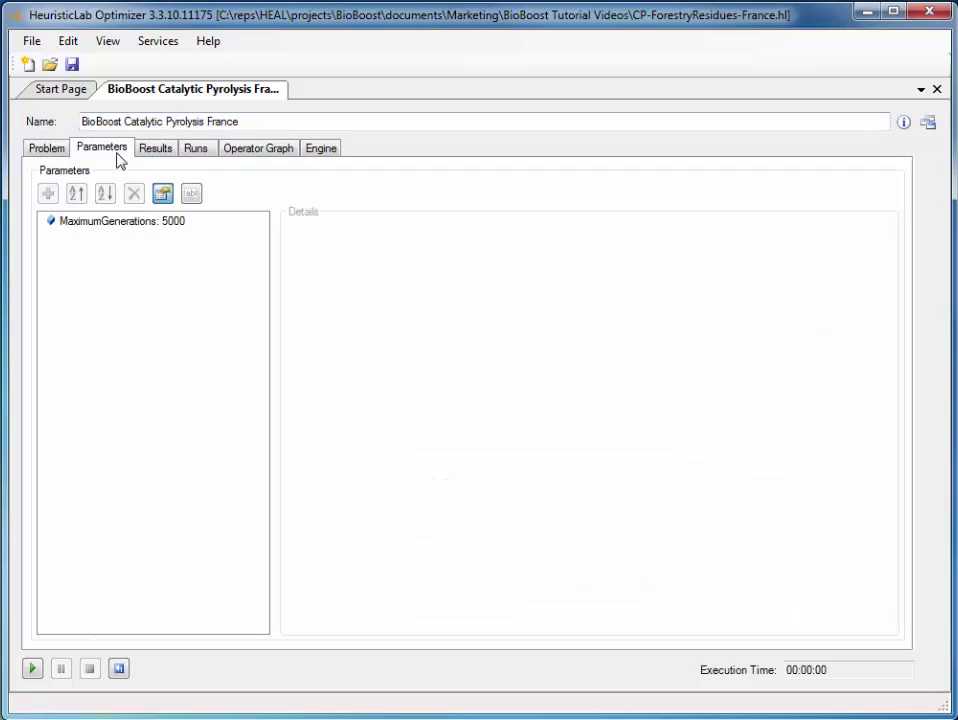
{"action": "left_click", "coordinate": [125, 224]}
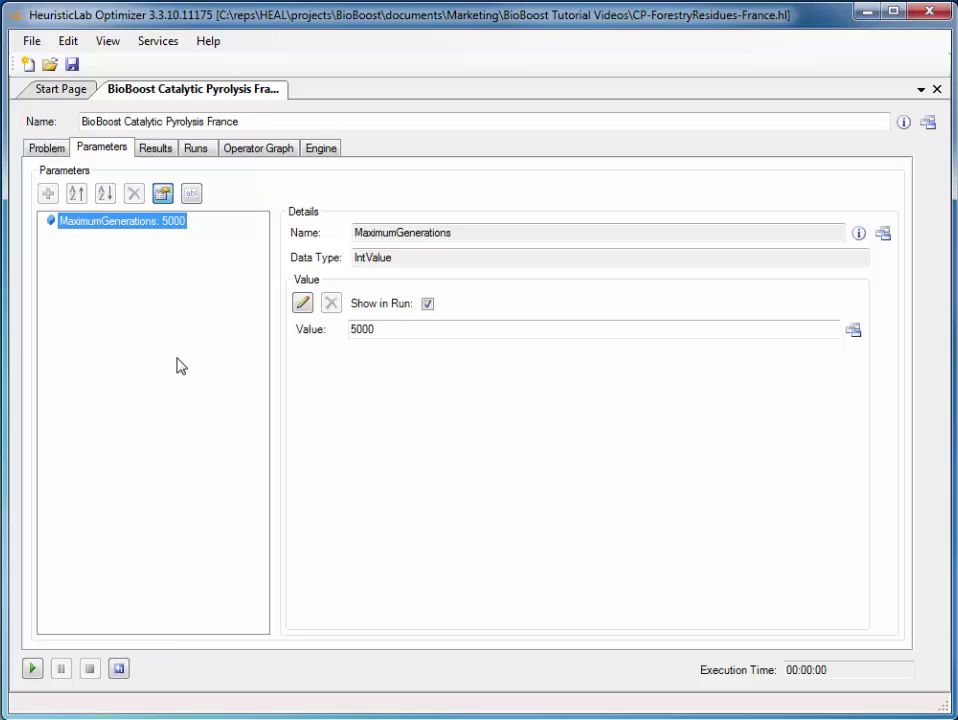
{"action": "double_click", "coordinate": [434, 331]}
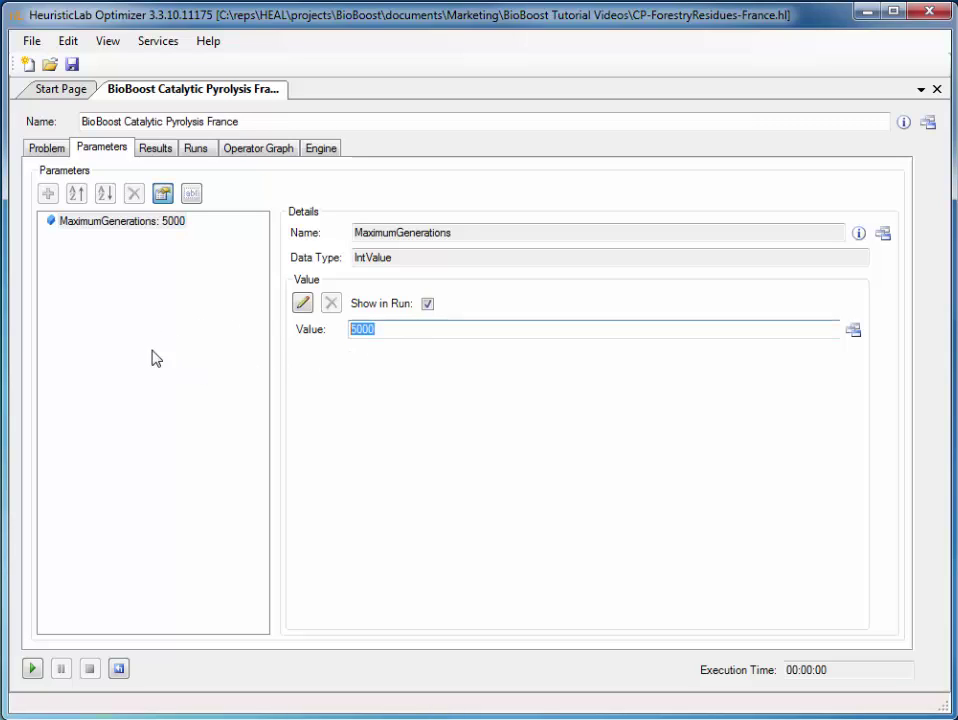
{"action": "type", "text": "2"}
{"action": "key", "text": "Return"}
{"action": "left_click", "coordinate": [146, 410]}
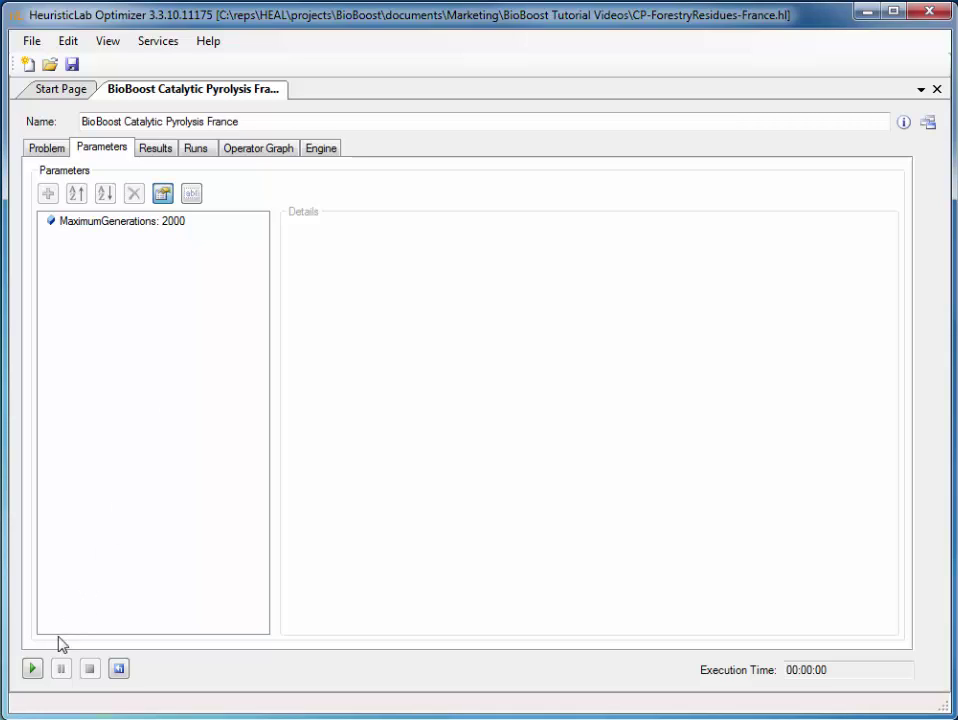
{"action": "left_click", "coordinate": [191, 194]}
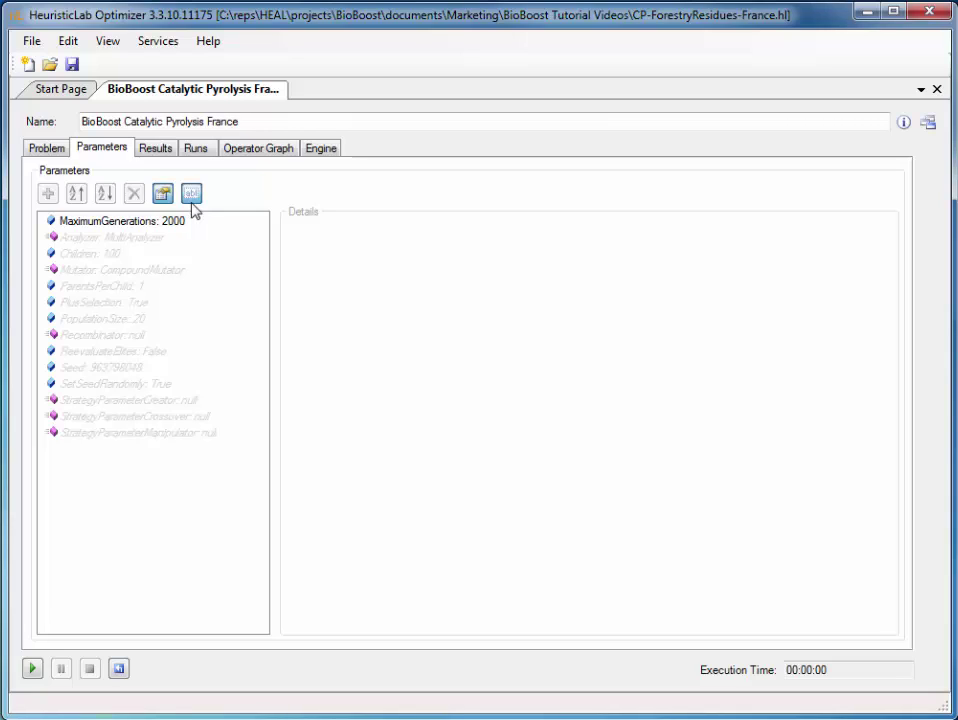
Hide extra parameters, start the run, watch Results, then pause and resume it
{"action": "left_click", "coordinate": [191, 194]}
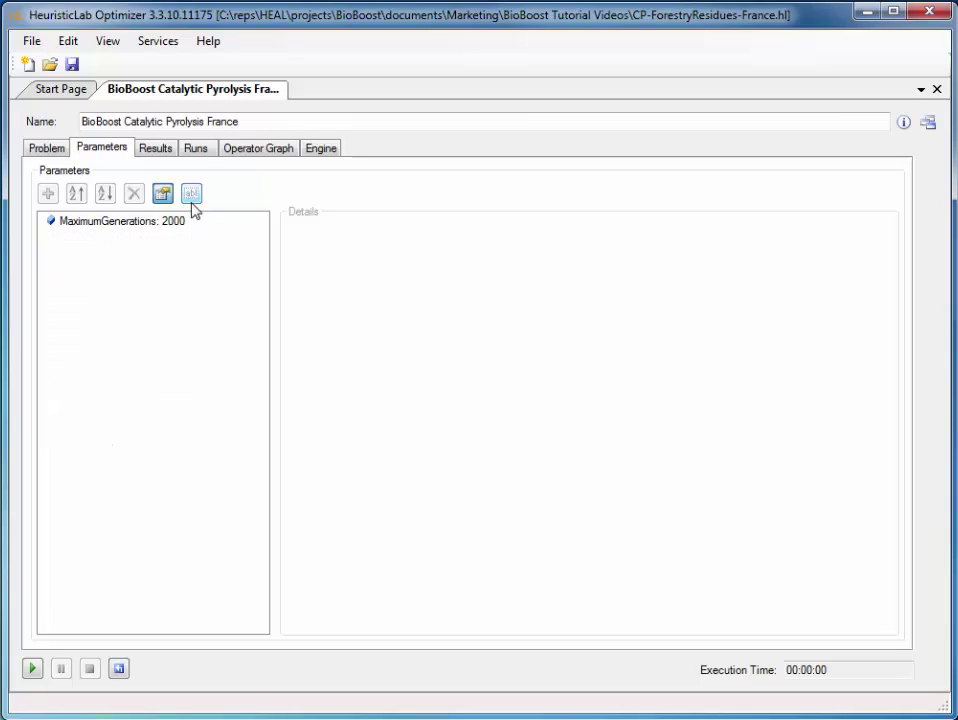
{"action": "left_click", "coordinate": [34, 669]}
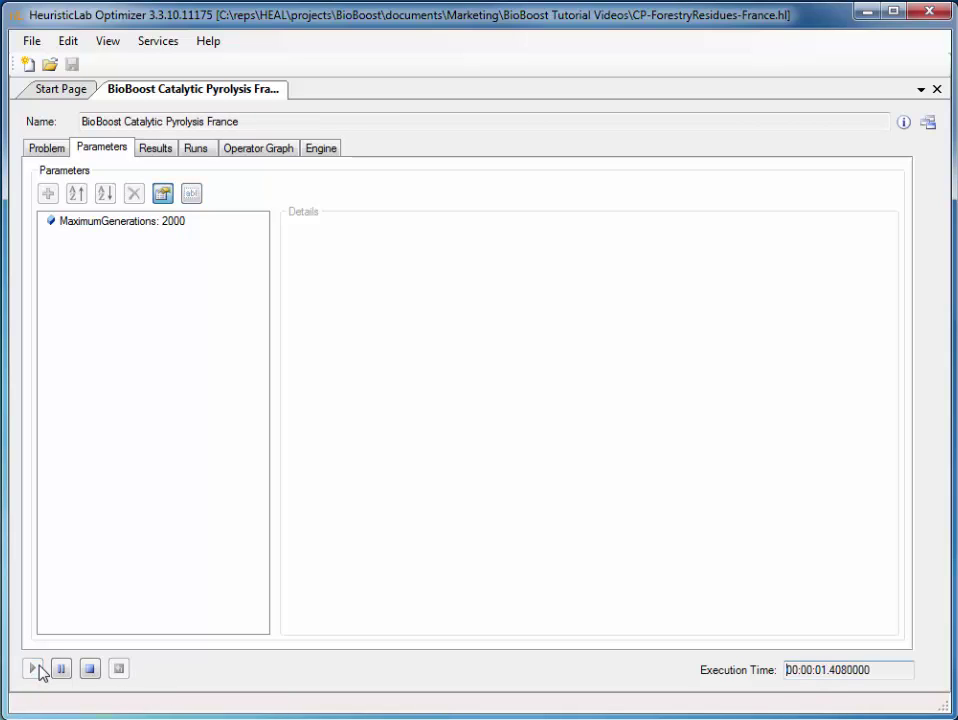
{"action": "left_click", "coordinate": [172, 163]}
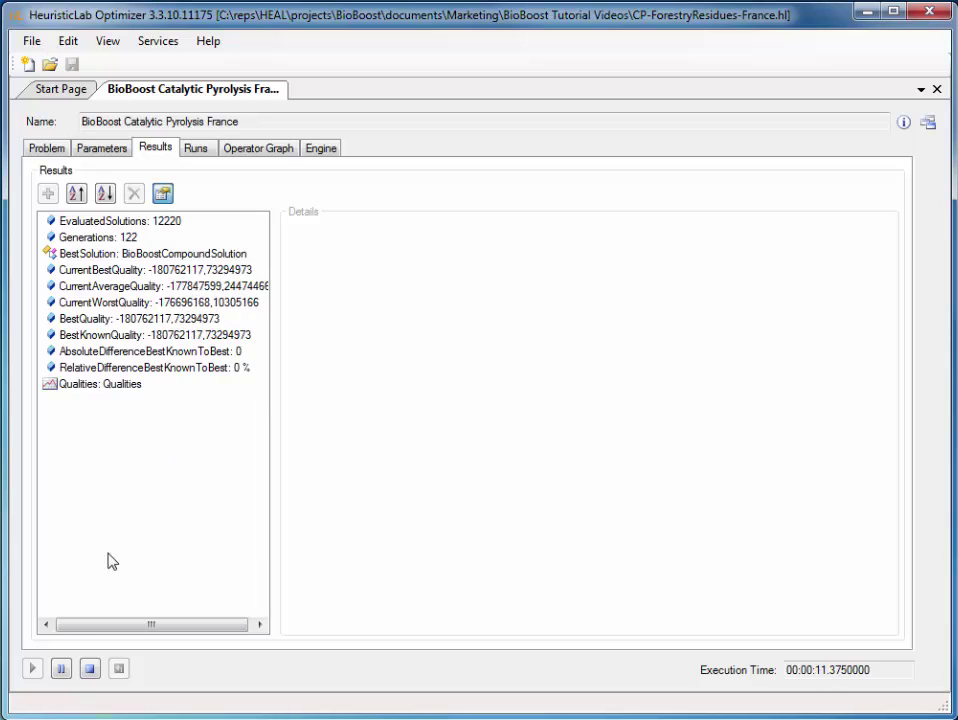
{"action": "left_click", "coordinate": [60, 676]}
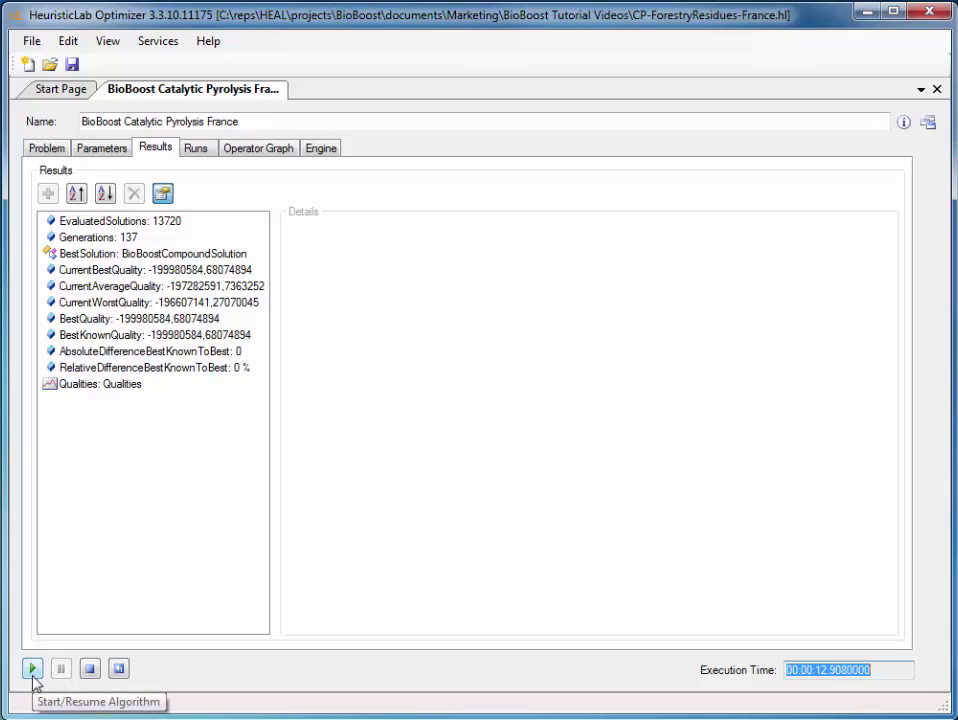
{"action": "left_click", "coordinate": [33, 672]}
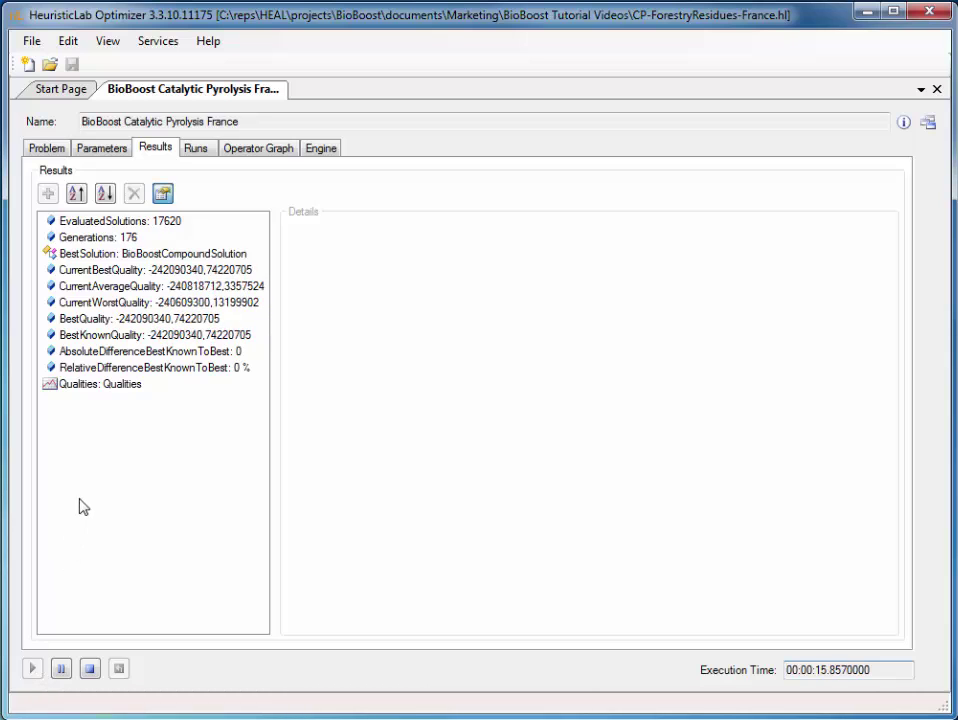
View the Qualities convergence chart, then the BestSolution map of France
{"action": "left_click", "coordinate": [94, 385]}
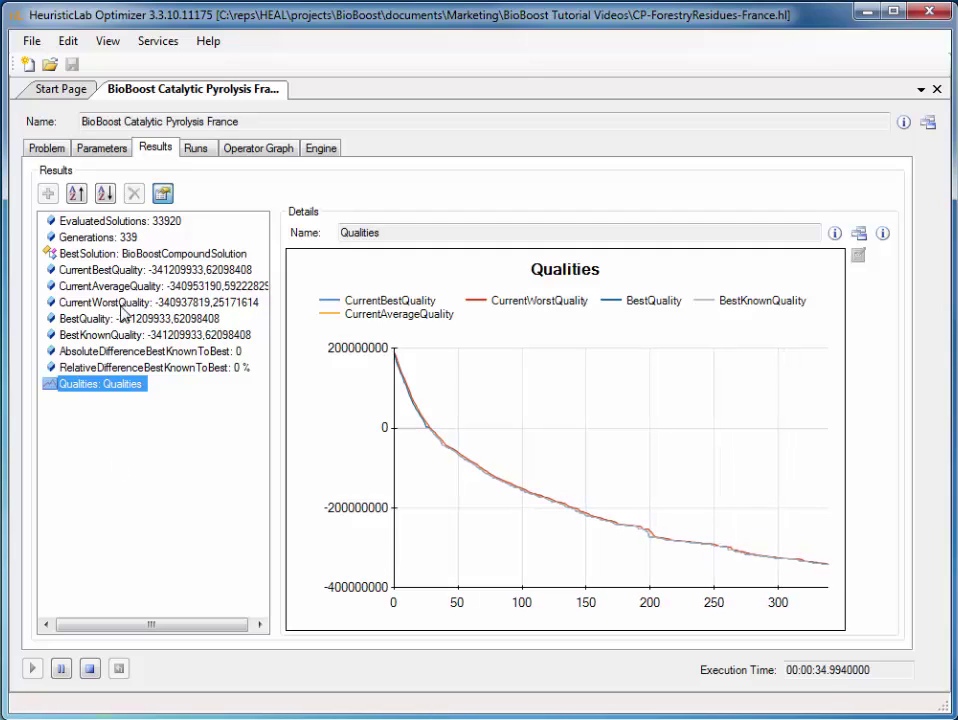
{"action": "left_click", "coordinate": [126, 256]}
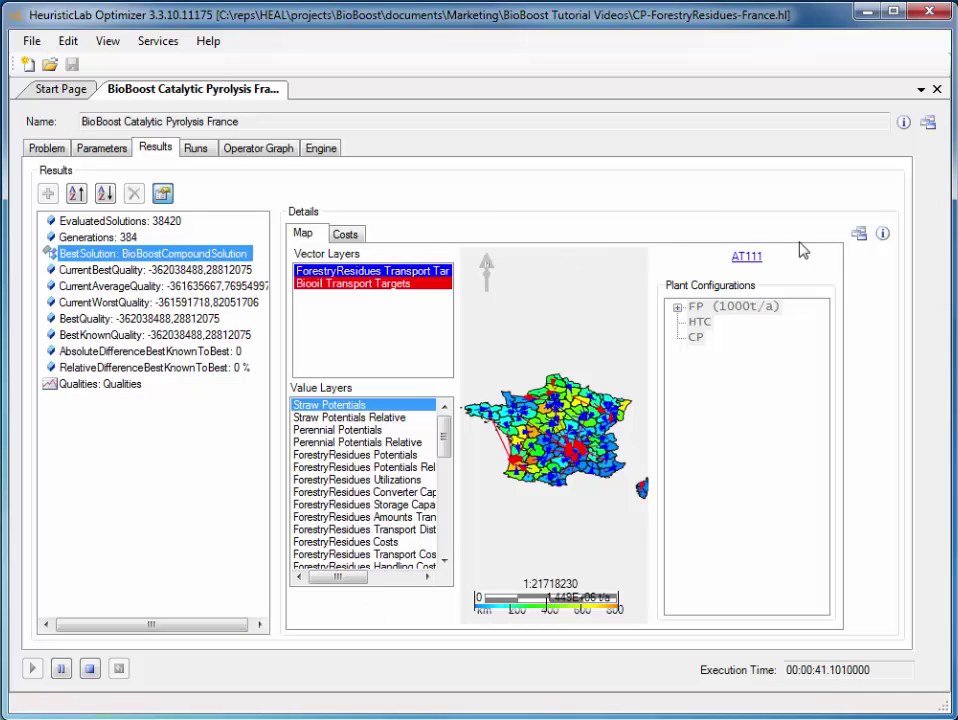
Open the BestSolution map in a separate view tab
{"action": "left_click", "coordinate": [860, 237]}
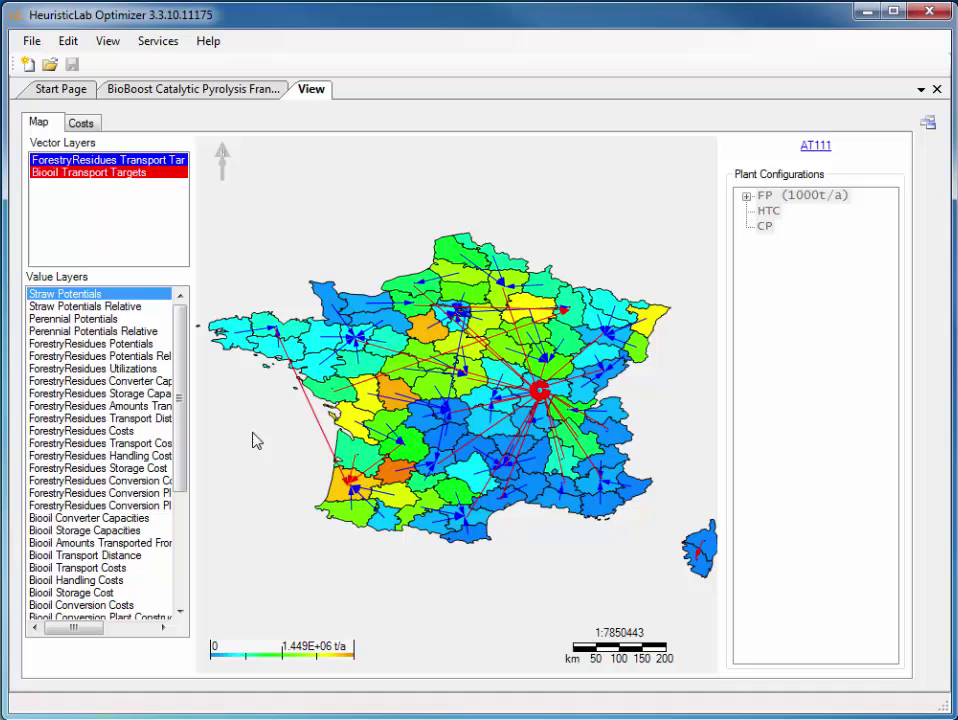
Colour the map by ForestryResidues Costs and expand the Landes plant's ForestryResidues and Biooil sources
{"action": "left_click", "coordinate": [124, 431]}
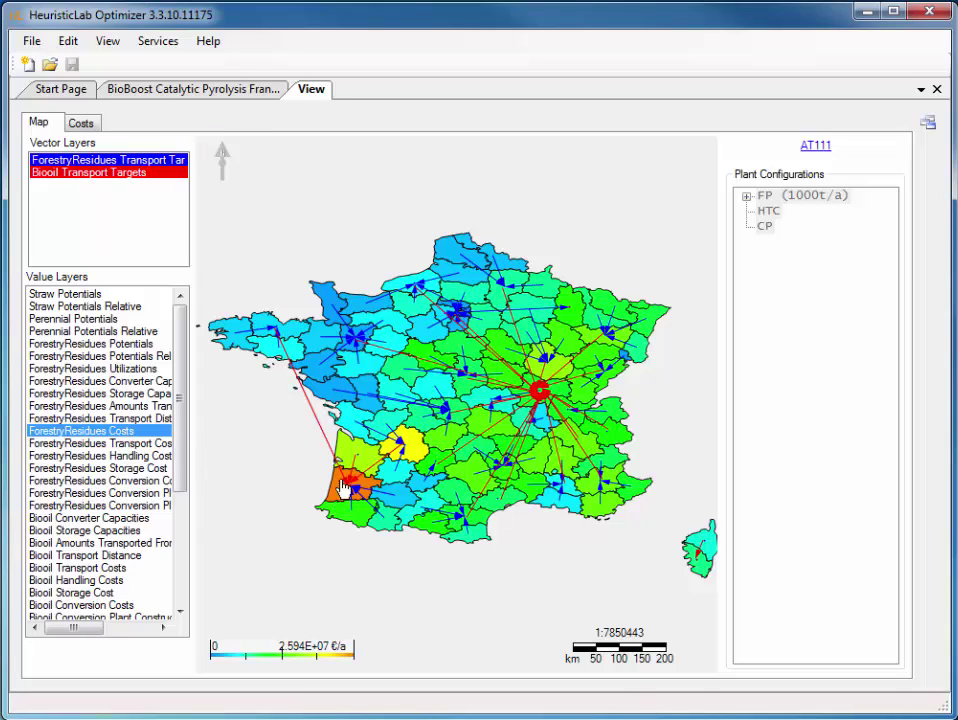
{"action": "left_click", "coordinate": [365, 345]}
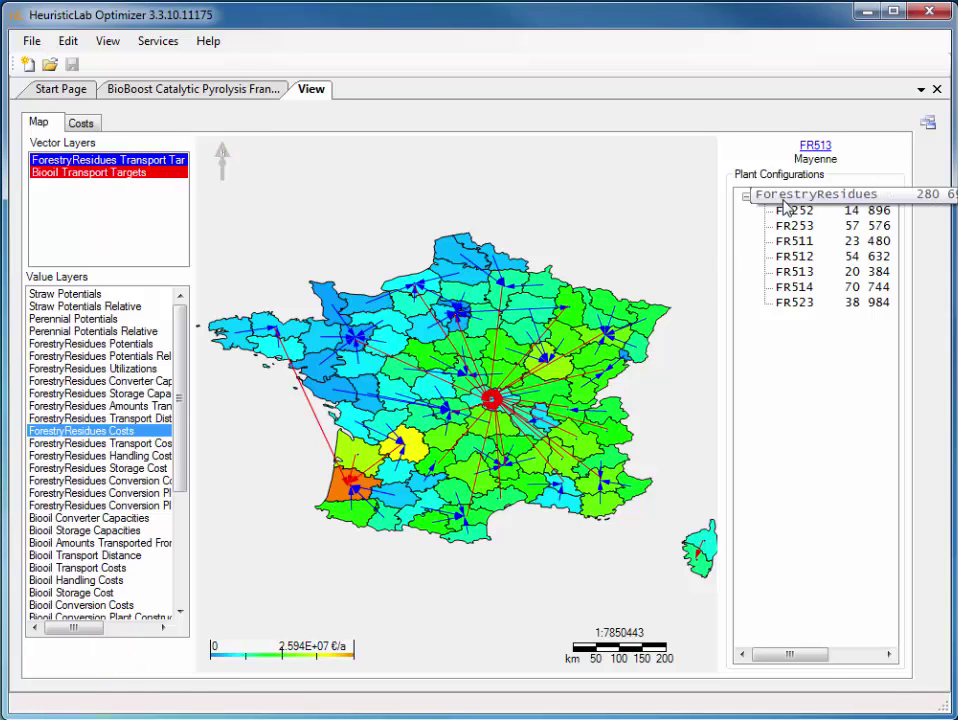
{"action": "left_click", "coordinate": [365, 488]}
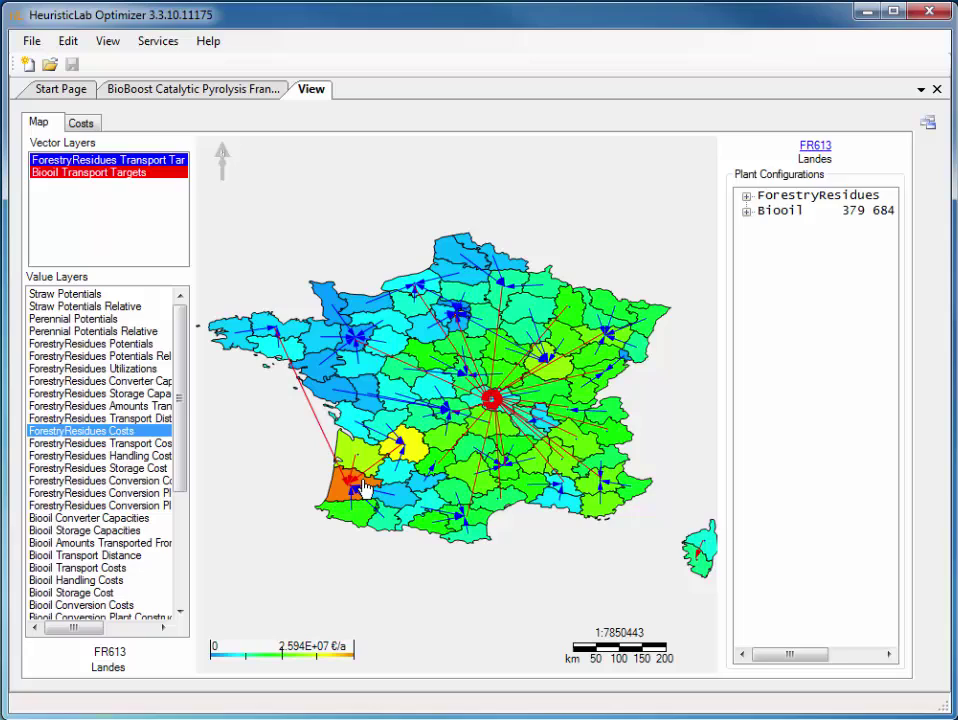
{"action": "left_click", "coordinate": [746, 211]}
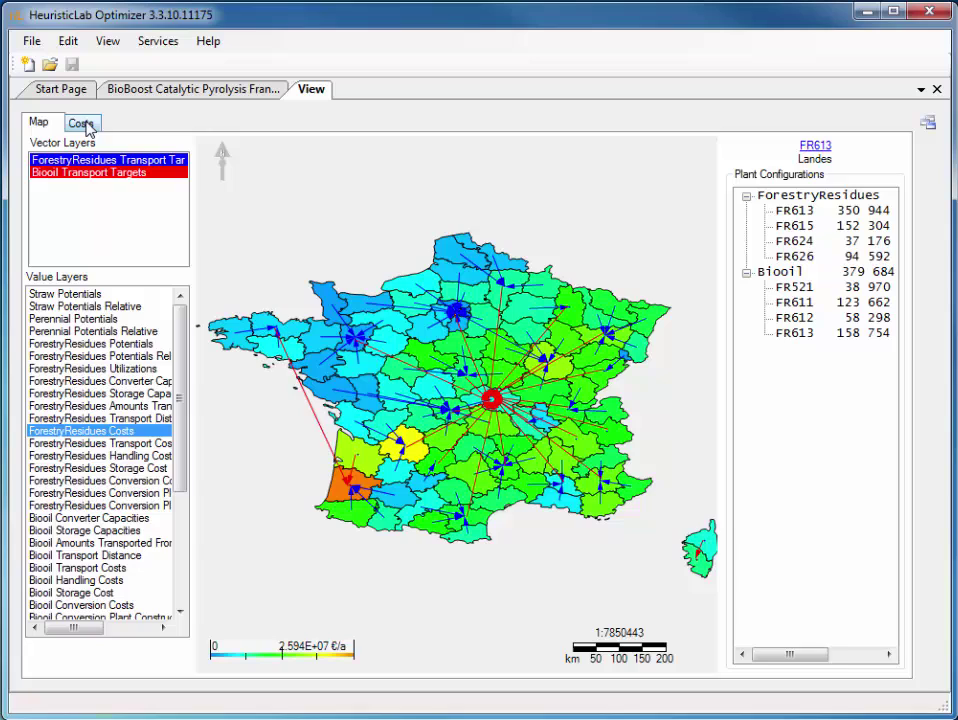
Show the Costs breakdown for region FR513, totalling 79,797,116 €/a
{"action": "left_click", "coordinate": [88, 127]}
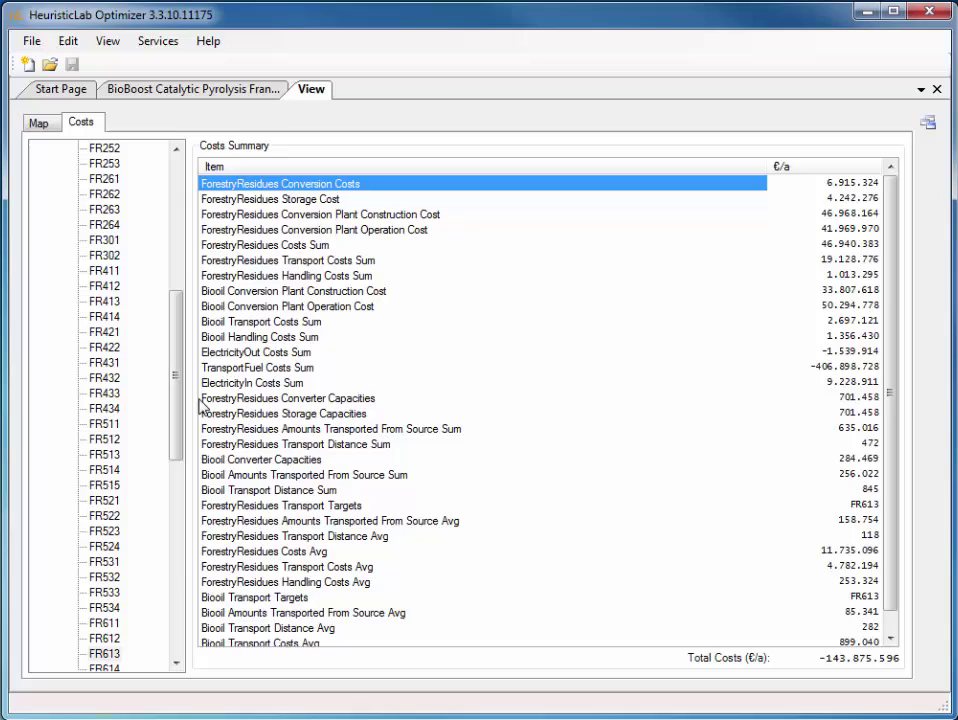
{"action": "left_click", "coordinate": [107, 488]}
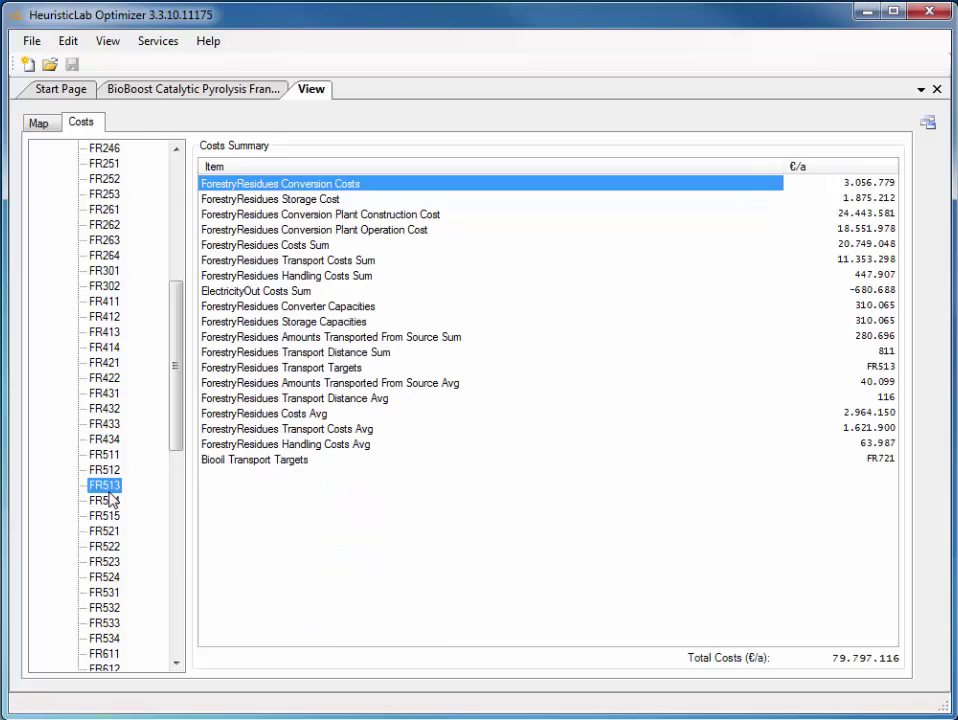